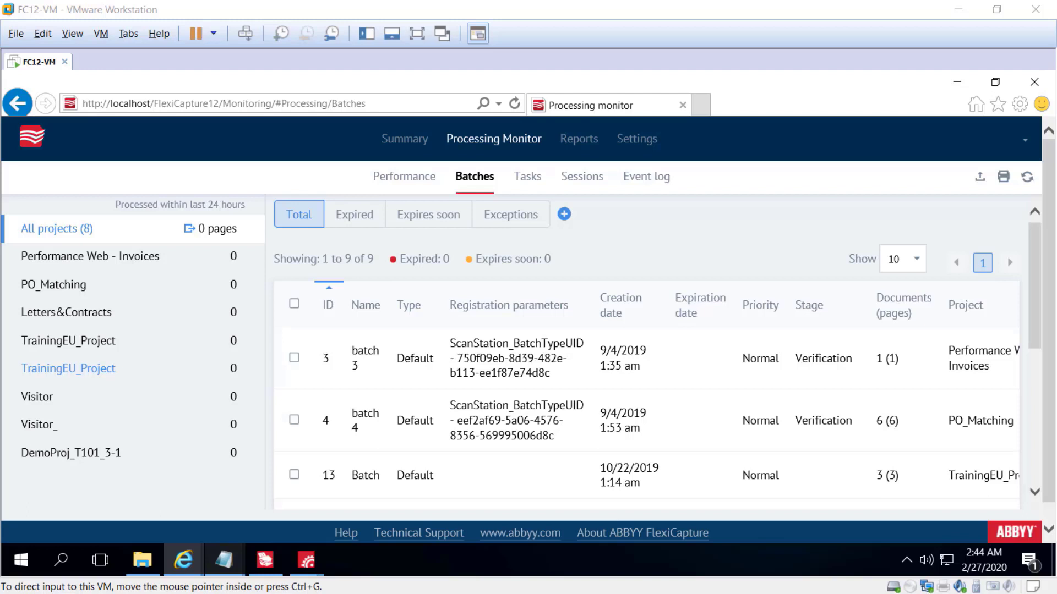
- Open the Summary page and review its Errors, License and Performance cards
{"action": "left_click", "coordinate": [404, 140]}
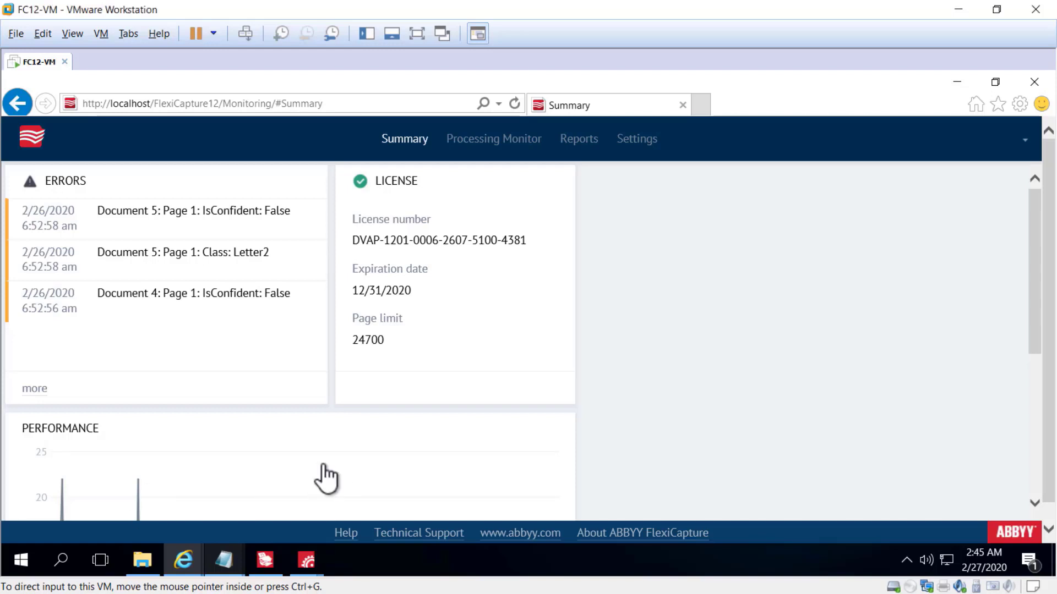
{"action": "scroll", "coordinate": [325, 479], "scroll_direction": "down", "scroll_amount": 3}
{"action": "scroll", "coordinate": [325, 478], "scroll_direction": "down", "scroll_amount": 1}
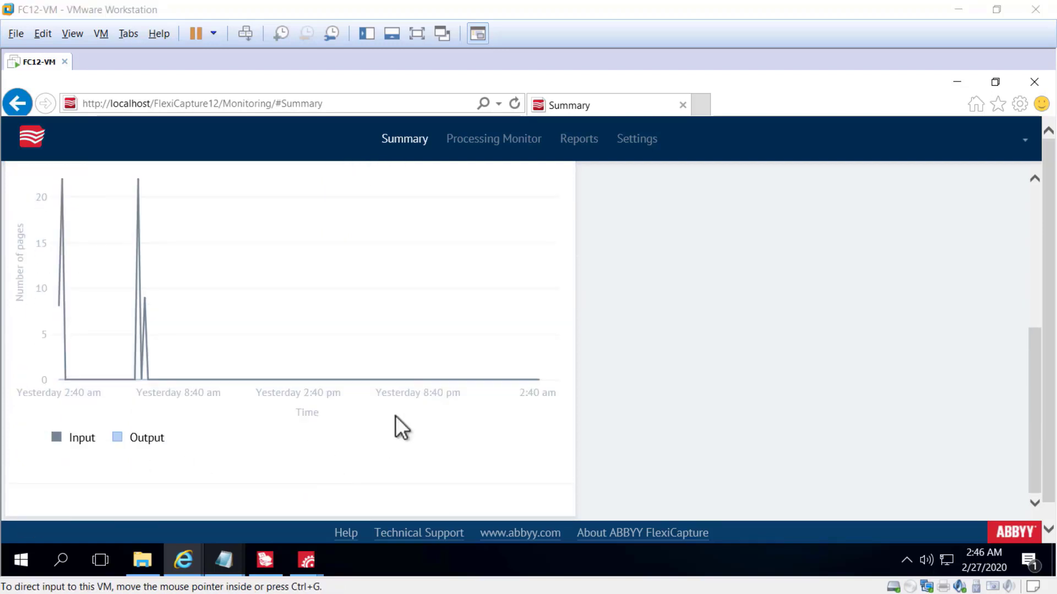
{"action": "scroll", "coordinate": [400, 428], "scroll_direction": "up", "scroll_amount": 1}
{"action": "scroll", "coordinate": [398, 427], "scroll_direction": "up", "scroll_amount": 3}
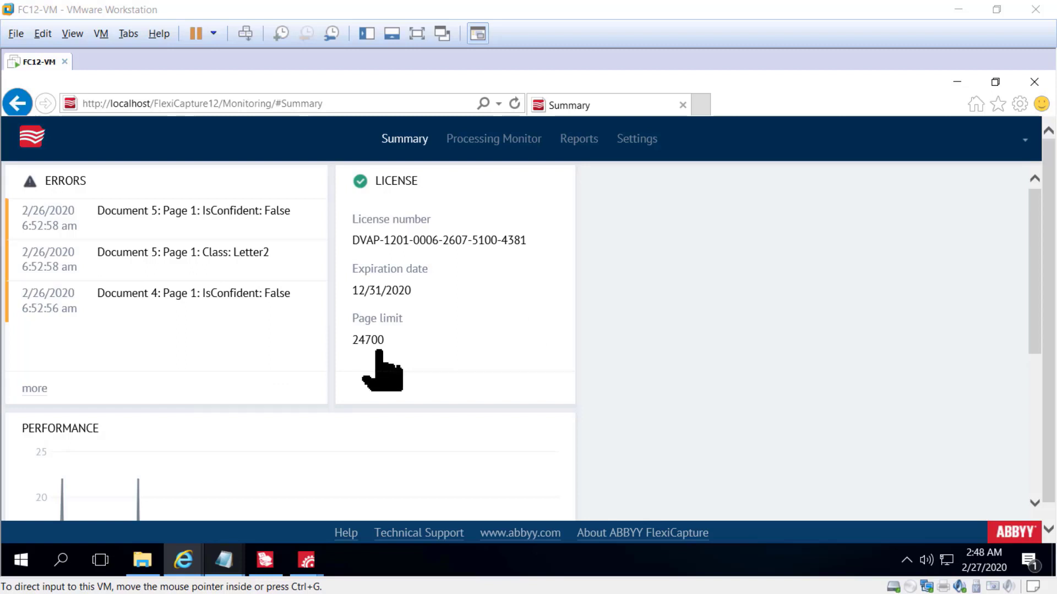
{"action": "scroll", "coordinate": [628, 417], "scroll_direction": "down", "scroll_amount": 3}
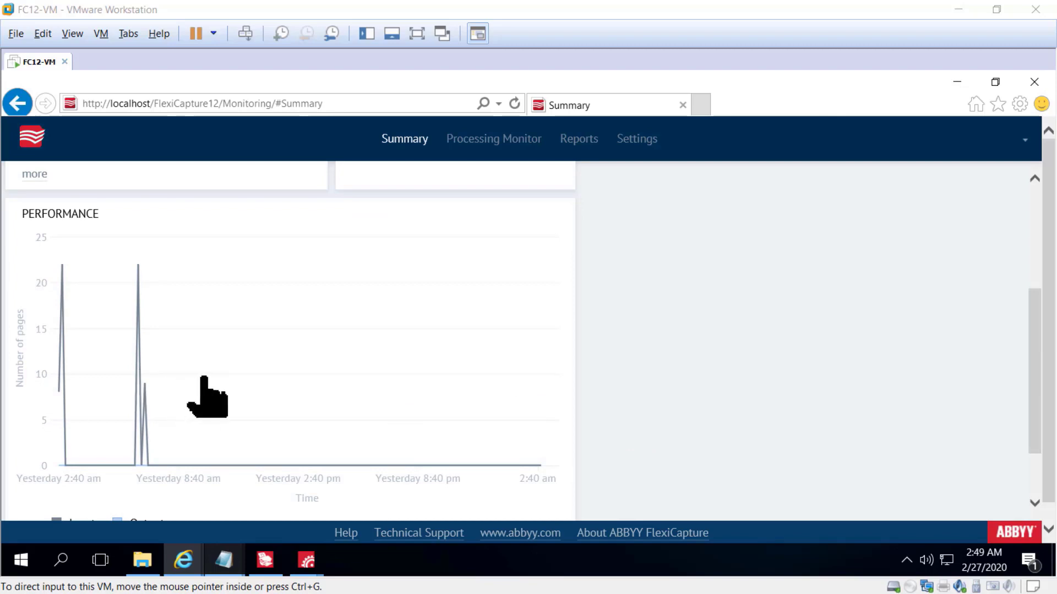
- Show performance for the PO_Matching project, then view its empty batch list
{"action": "left_click", "coordinate": [474, 141]}
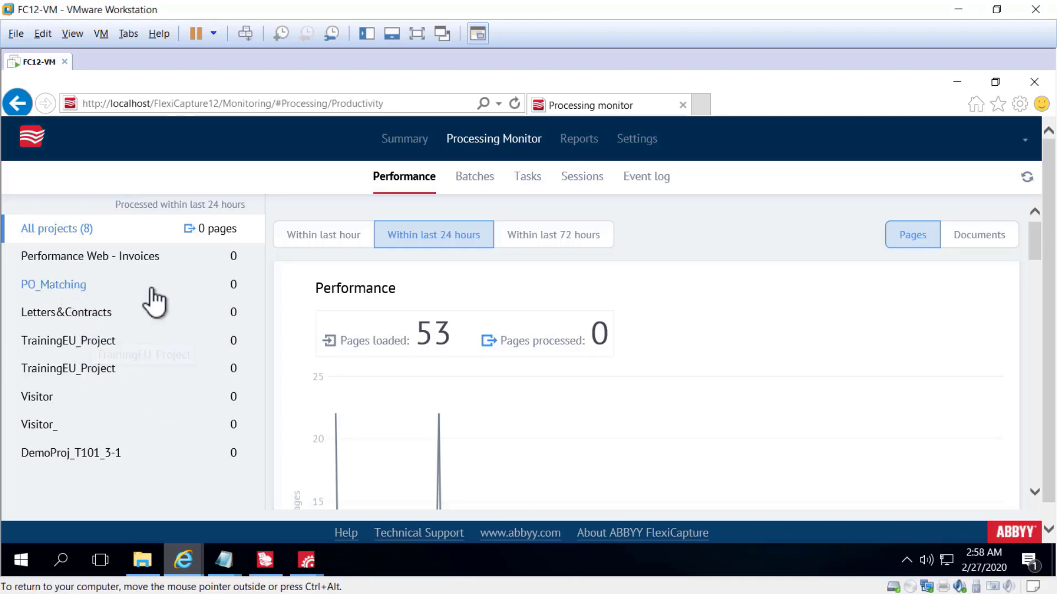
{"action": "left_click", "coordinate": [54, 284]}
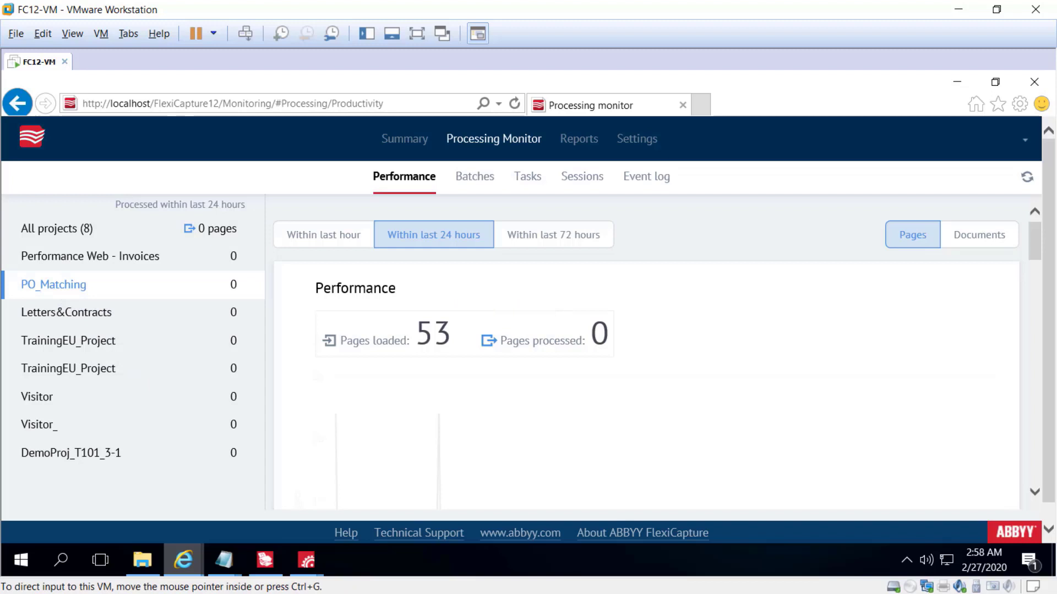
{"action": "left_click", "coordinate": [54, 284]}
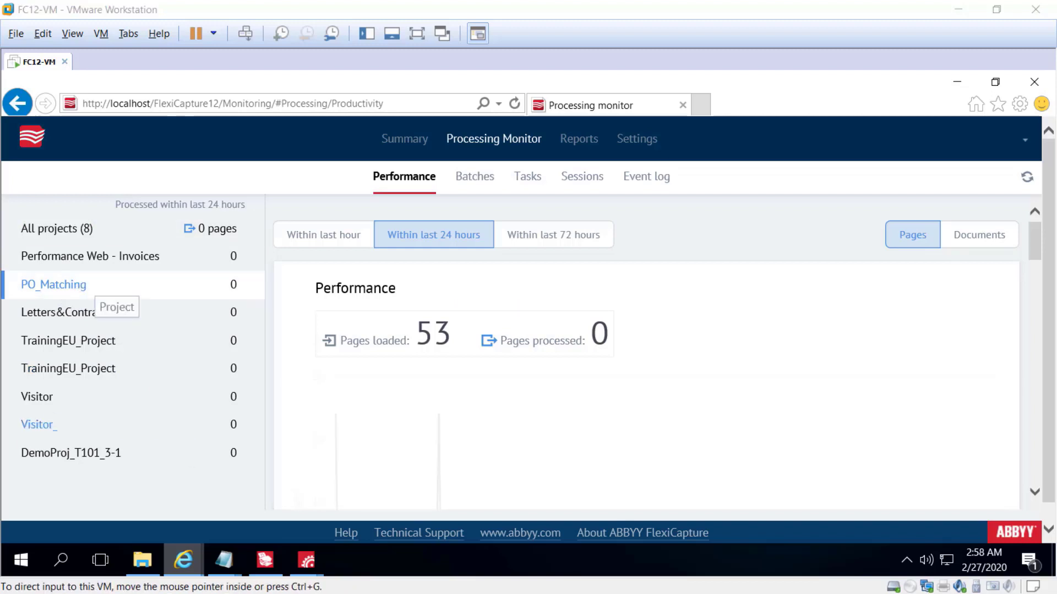
{"action": "left_click", "coordinate": [472, 176]}
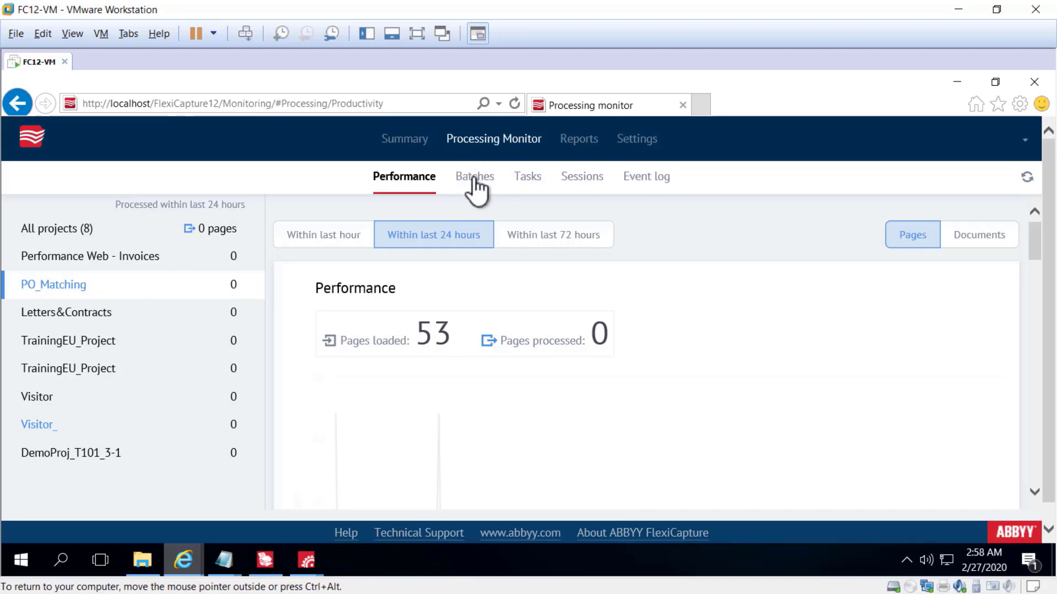
{"action": "left_click", "coordinate": [475, 178]}
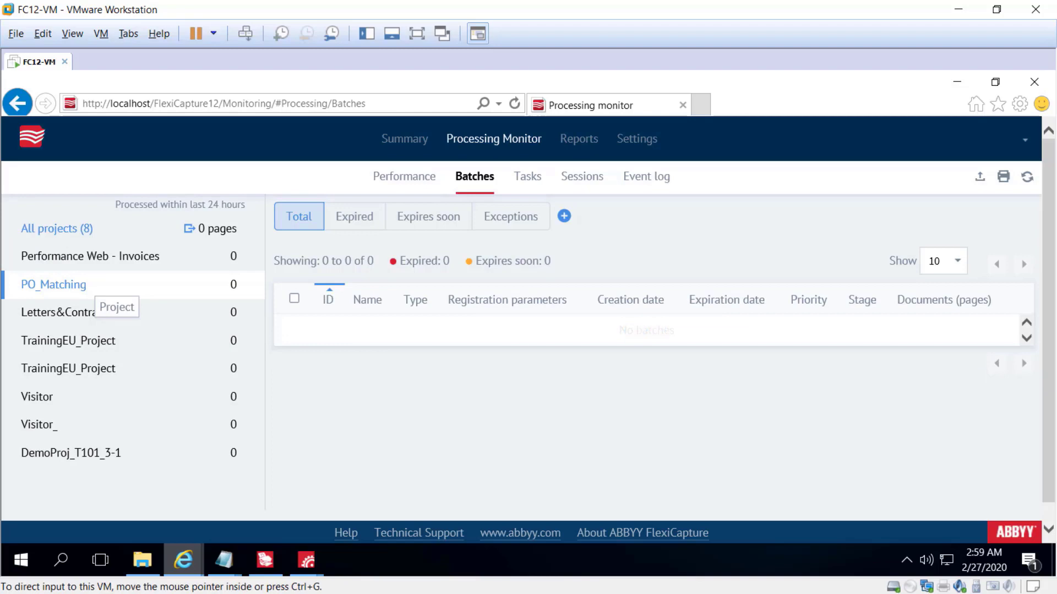
- Switch the batch list back to All projects to show all nine batches
{"action": "left_click", "coordinate": [57, 229]}
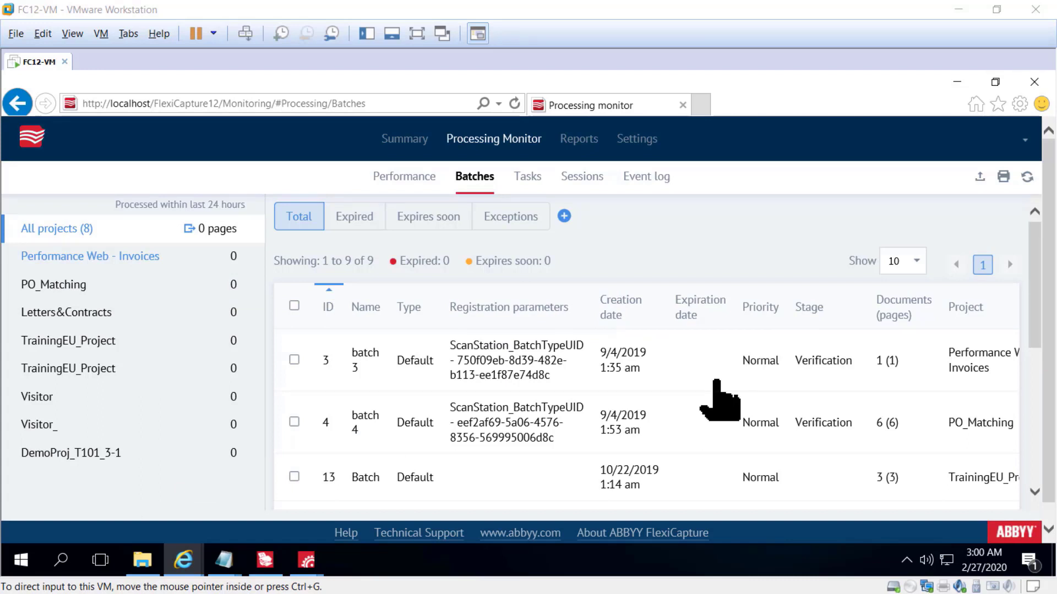
- Show the Tasks view listing the eight waiting verification tasks
{"action": "left_click", "coordinate": [525, 181]}
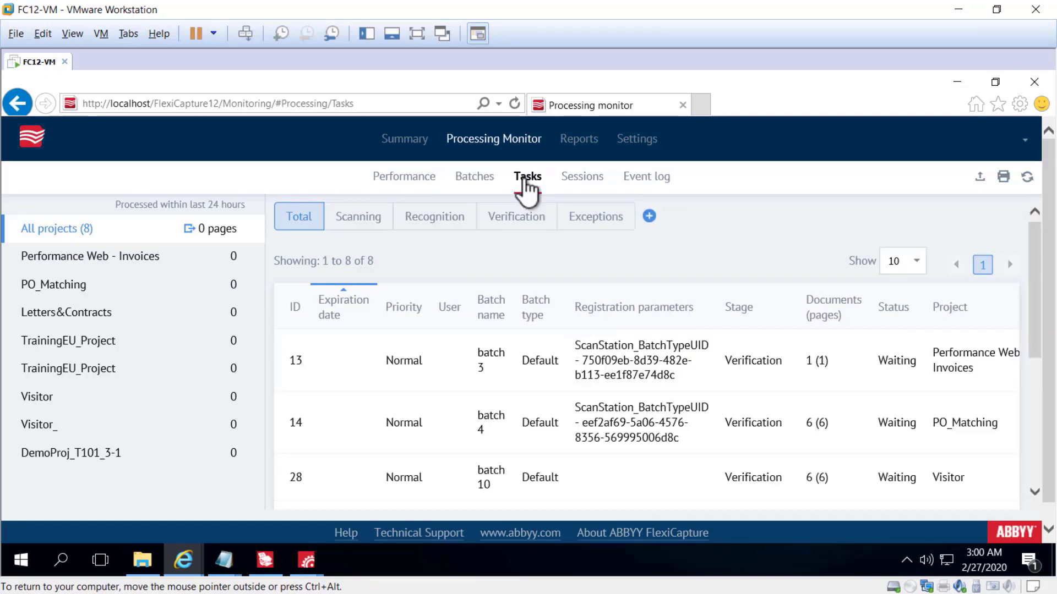
{"action": "scroll", "coordinate": [411, 388], "scroll_direction": "down", "scroll_amount": 1}
{"action": "scroll", "coordinate": [413, 386], "scroll_direction": "down", "scroll_amount": 2}
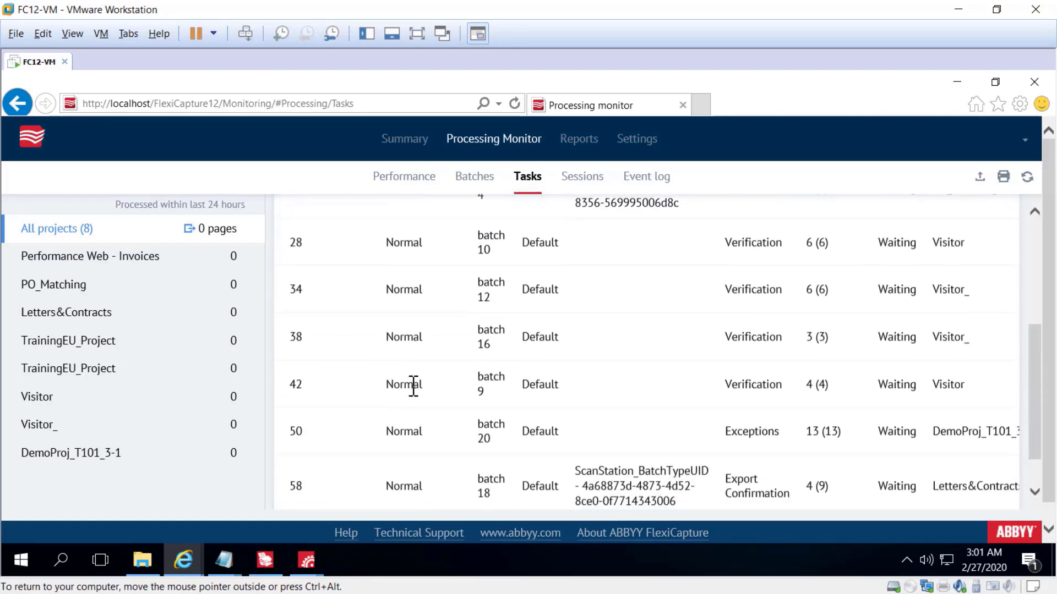
{"action": "scroll", "coordinate": [578, 425], "scroll_direction": "up", "scroll_amount": 2}
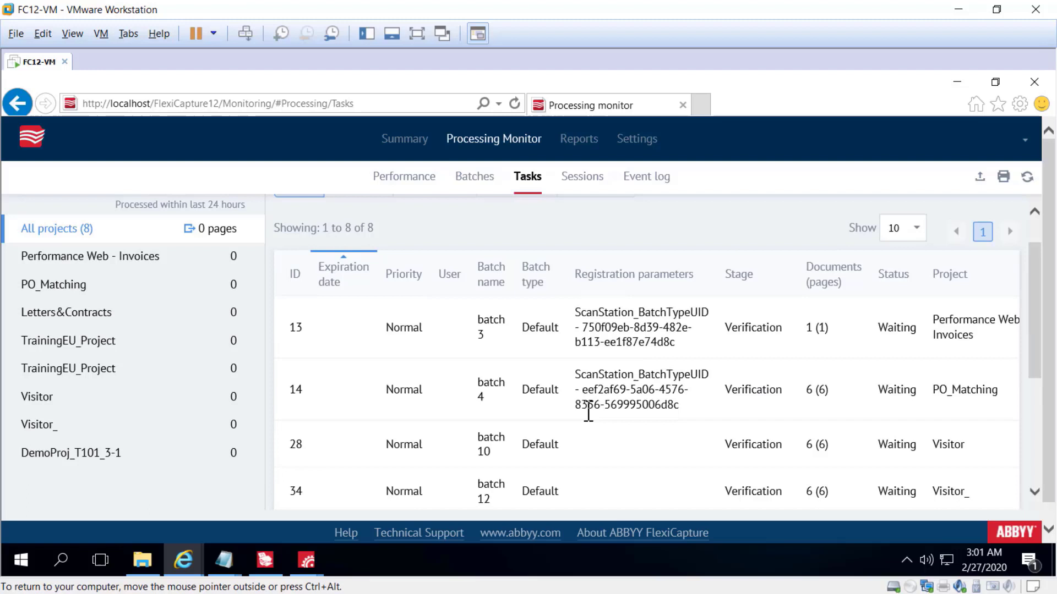
{"action": "scroll", "coordinate": [588, 413], "scroll_direction": "up", "scroll_amount": 1}
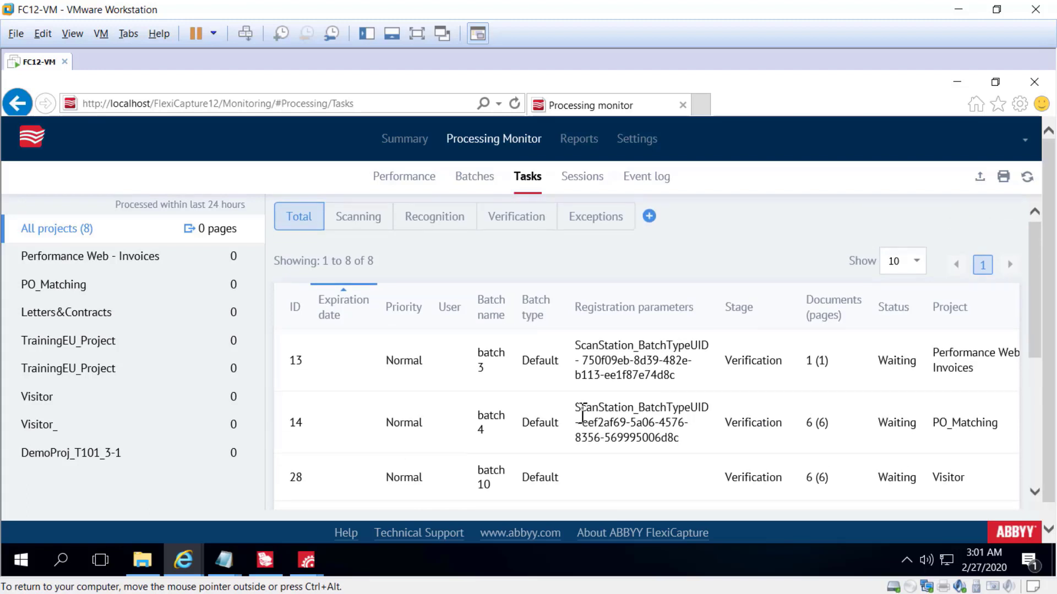
- Review and select both FC12-VM sessions, then move on to the event log
{"action": "left_click", "coordinate": [589, 176]}
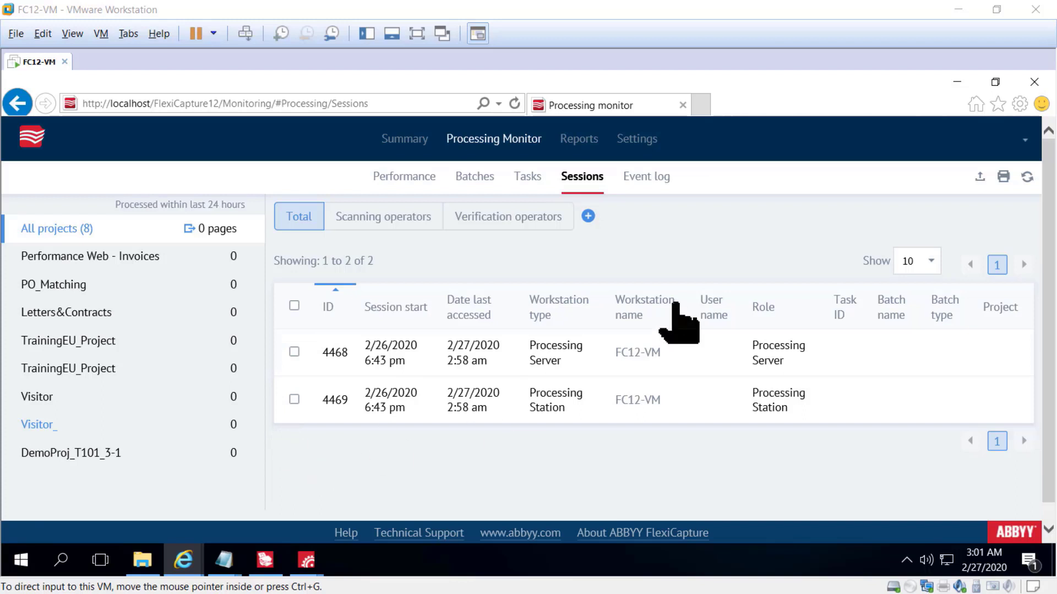
{"action": "left_click", "coordinate": [294, 306]}
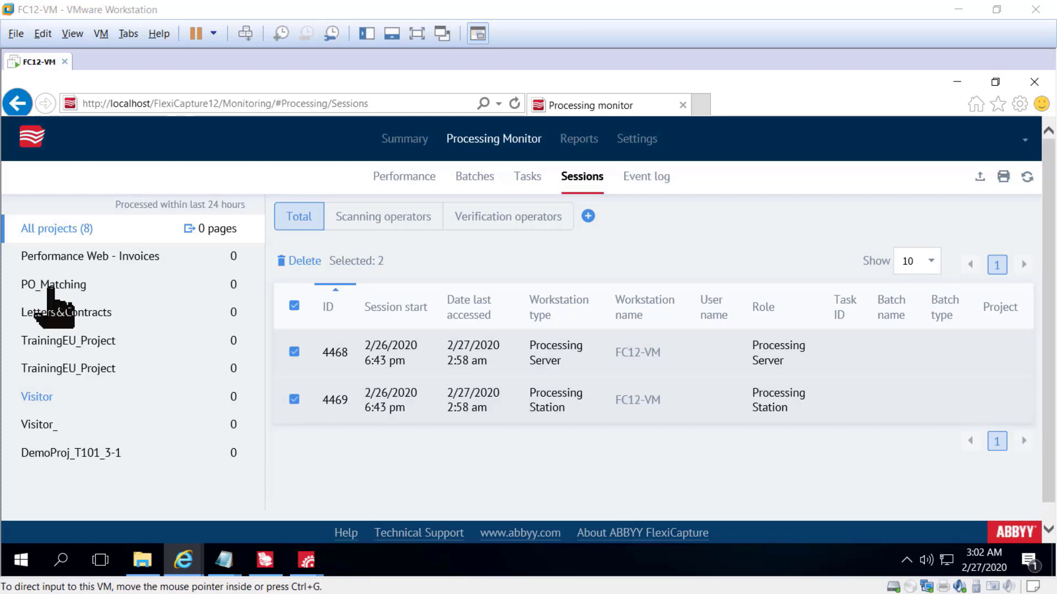
{"action": "left_click", "coordinate": [645, 178]}
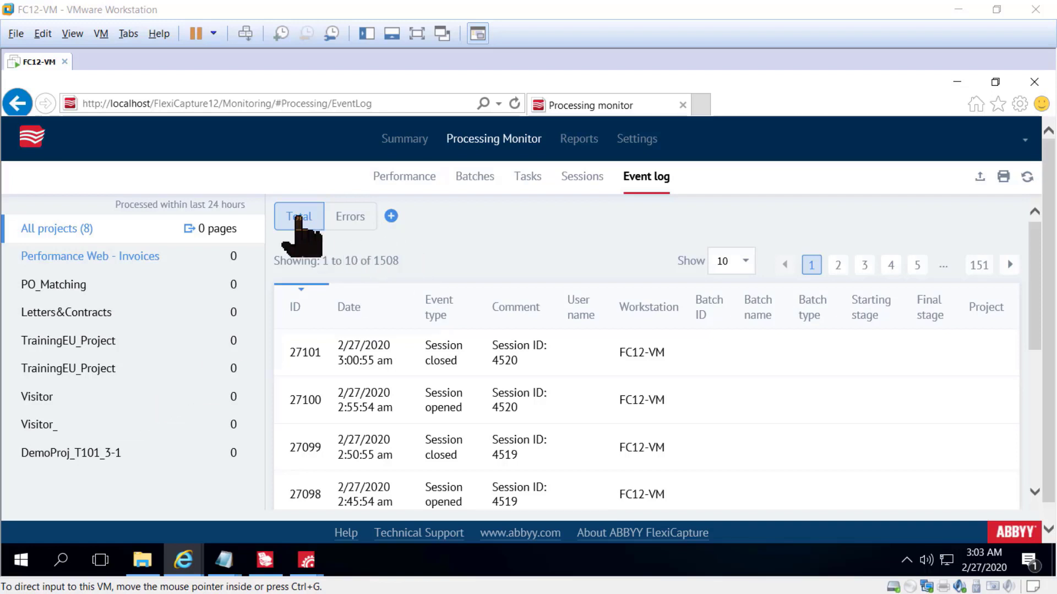
{"action": "left_click", "coordinate": [352, 222]}
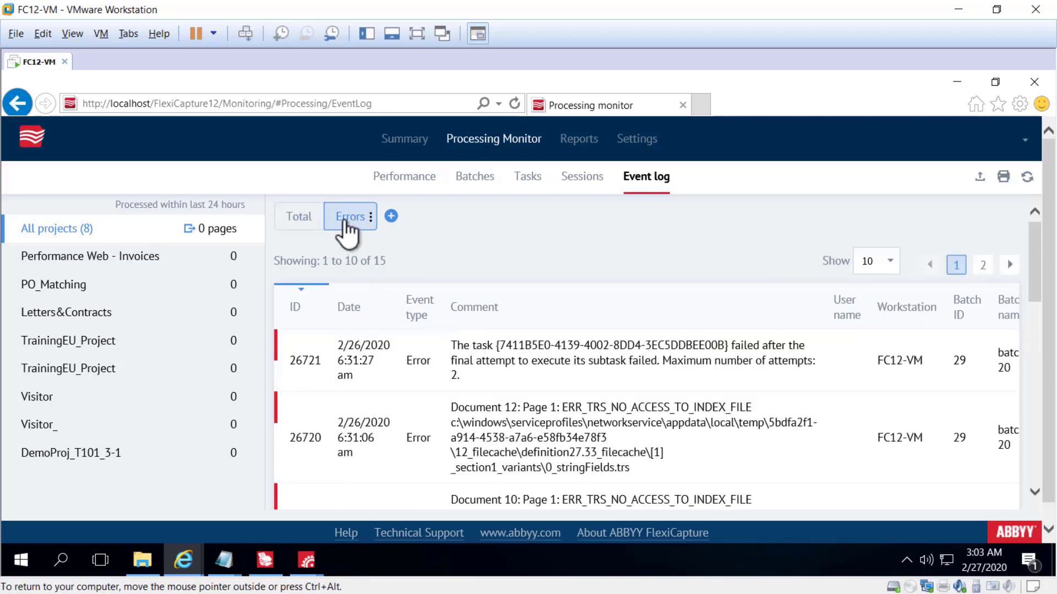
{"action": "left_click", "coordinate": [300, 220]}
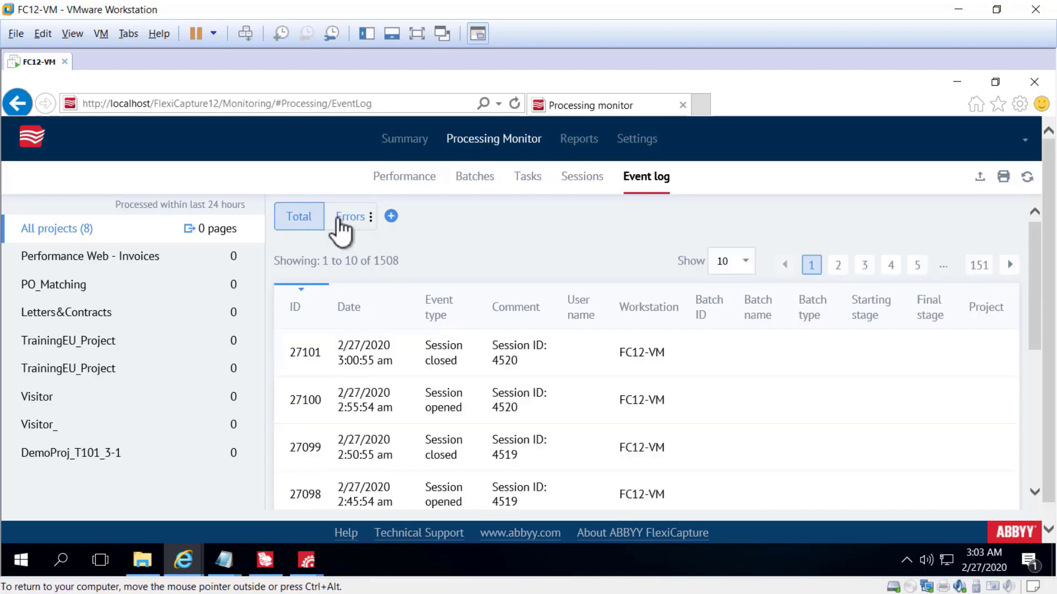
{"action": "left_click", "coordinate": [339, 219]}
{"action": "left_click", "coordinate": [298, 219]}
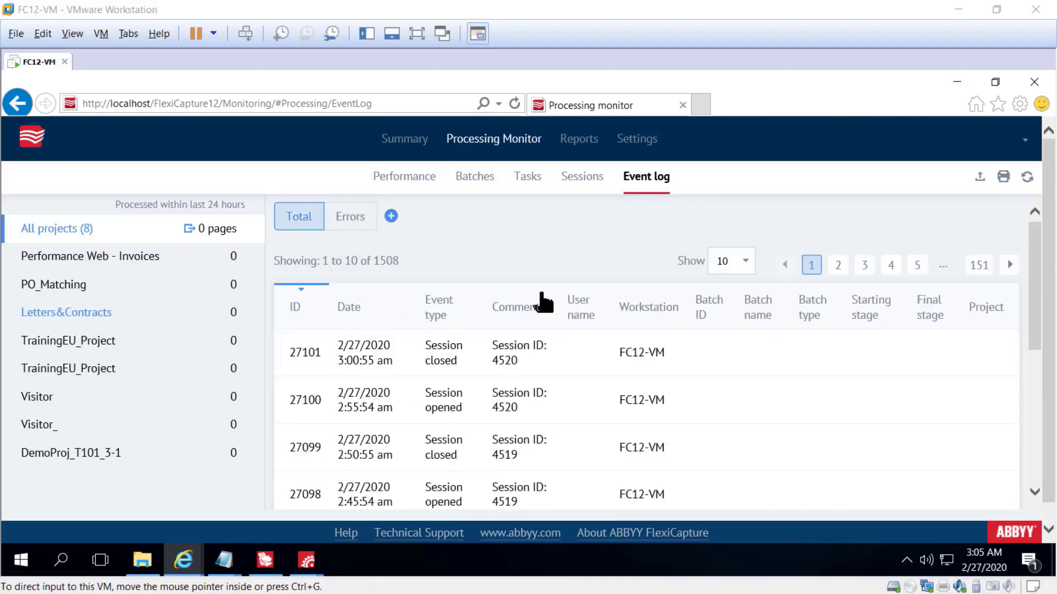
{"action": "left_click", "coordinate": [414, 182]}
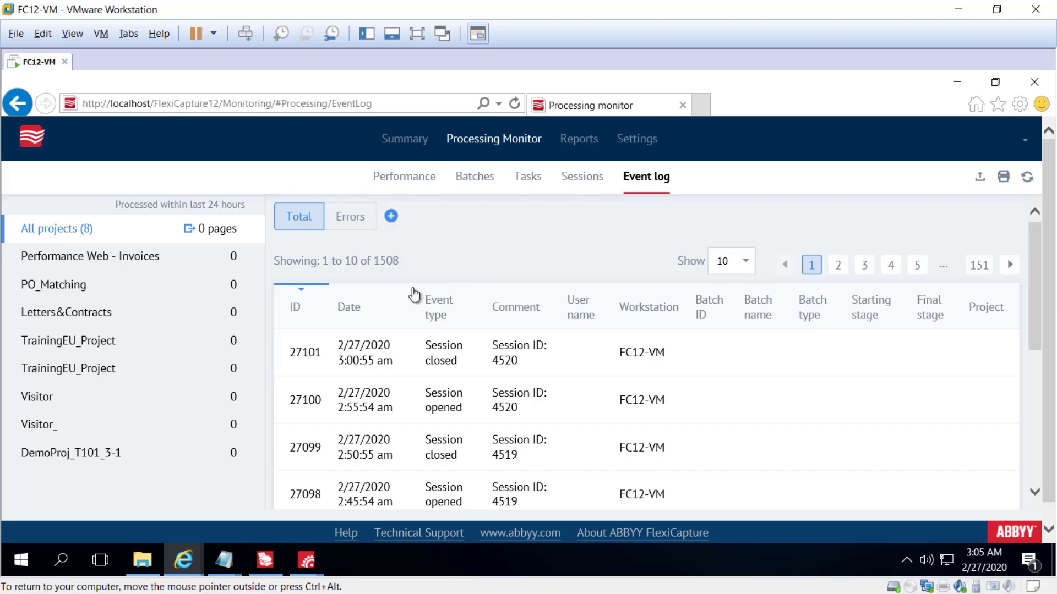
- Show the Performance view with 31 pages loaded and its pages-over-time chart
{"action": "left_click", "coordinate": [382, 176]}
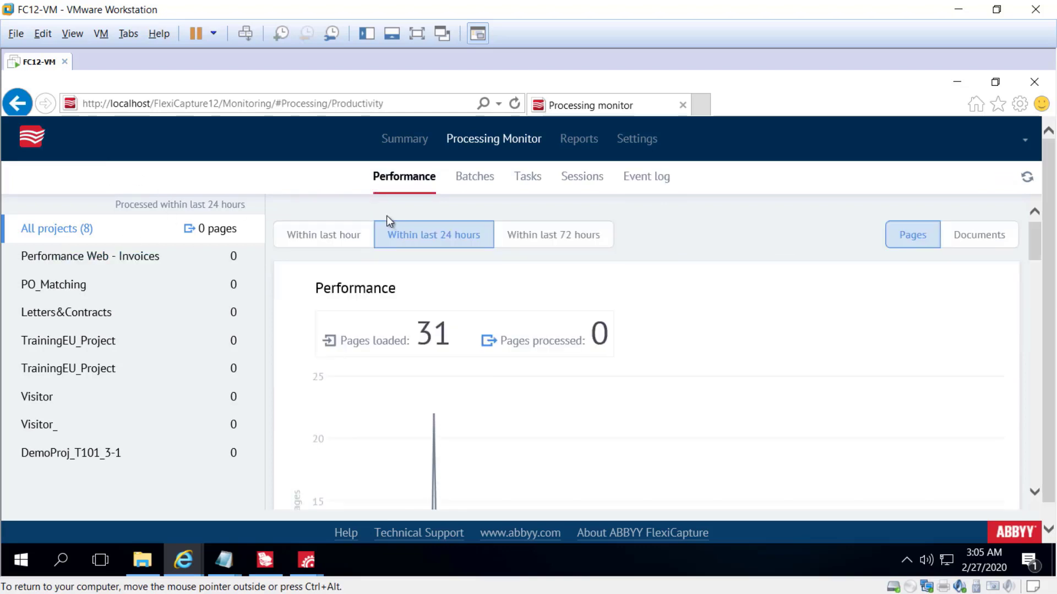
{"action": "scroll", "coordinate": [542, 297], "scroll_direction": "down", "scroll_amount": 1}
{"action": "scroll", "coordinate": [545, 290], "scroll_direction": "down", "scroll_amount": 2}
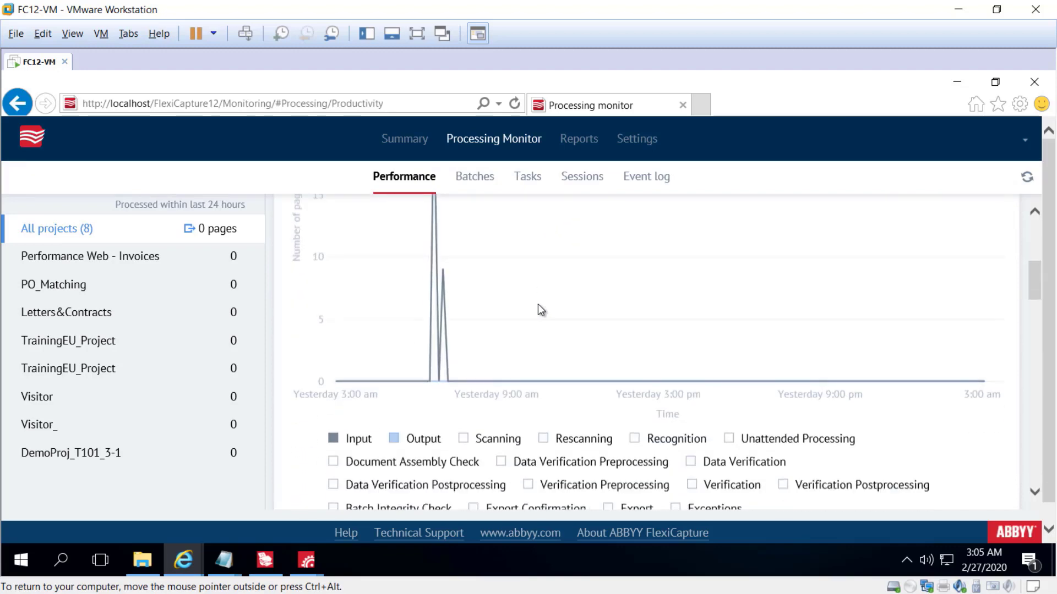
{"action": "scroll", "coordinate": [538, 304], "scroll_direction": "down", "scroll_amount": 1}
{"action": "scroll", "coordinate": [537, 304], "scroll_direction": "up", "scroll_amount": 1}
{"action": "scroll", "coordinate": [537, 304], "scroll_direction": "up", "scroll_amount": 2}
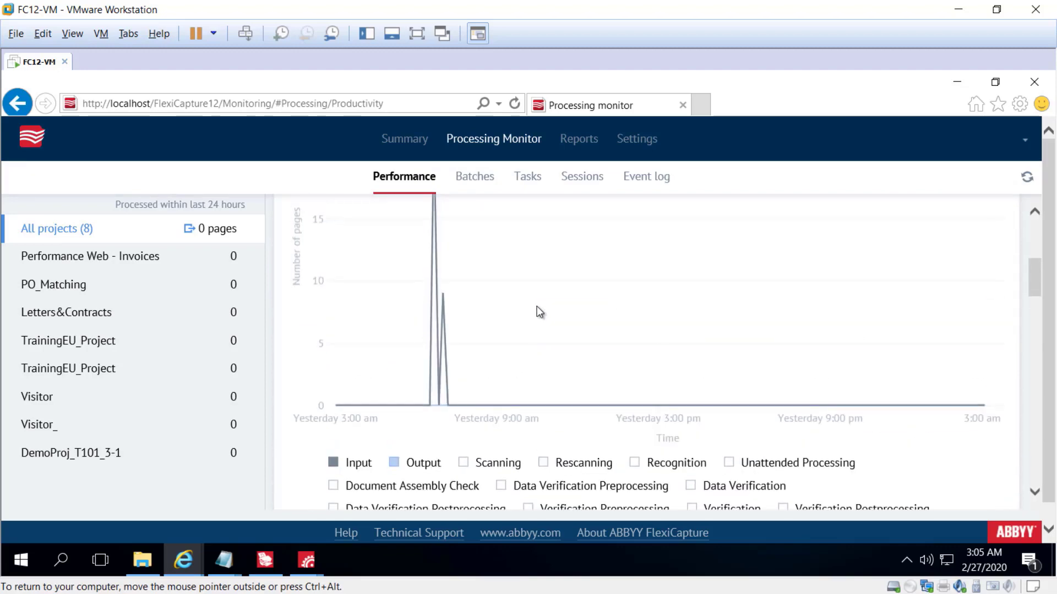
{"action": "scroll", "coordinate": [537, 307], "scroll_direction": "up", "scroll_amount": 1}
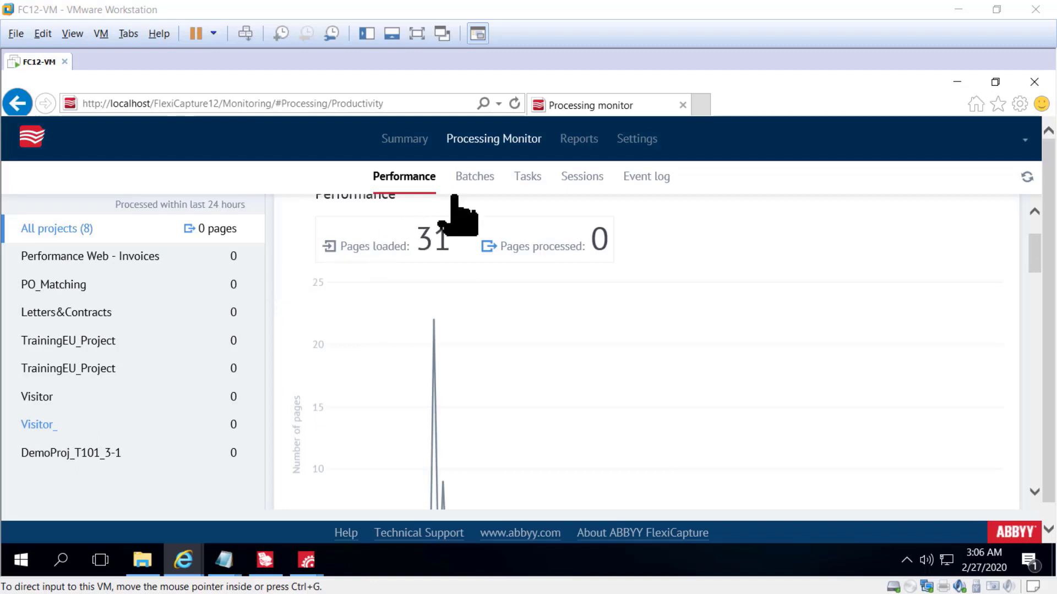
- Review the Site Performance report form, then go to the Custom Reports page
{"action": "left_click", "coordinate": [579, 141]}
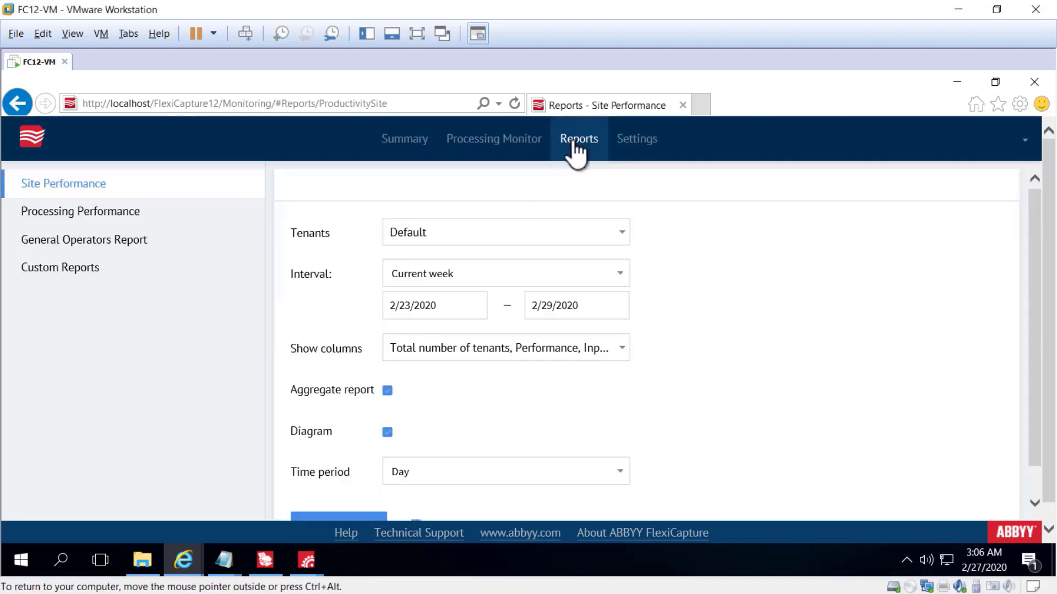
{"action": "scroll", "coordinate": [662, 323], "scroll_direction": "down", "scroll_amount": 2}
{"action": "key", "text": "ctrl+alt"}
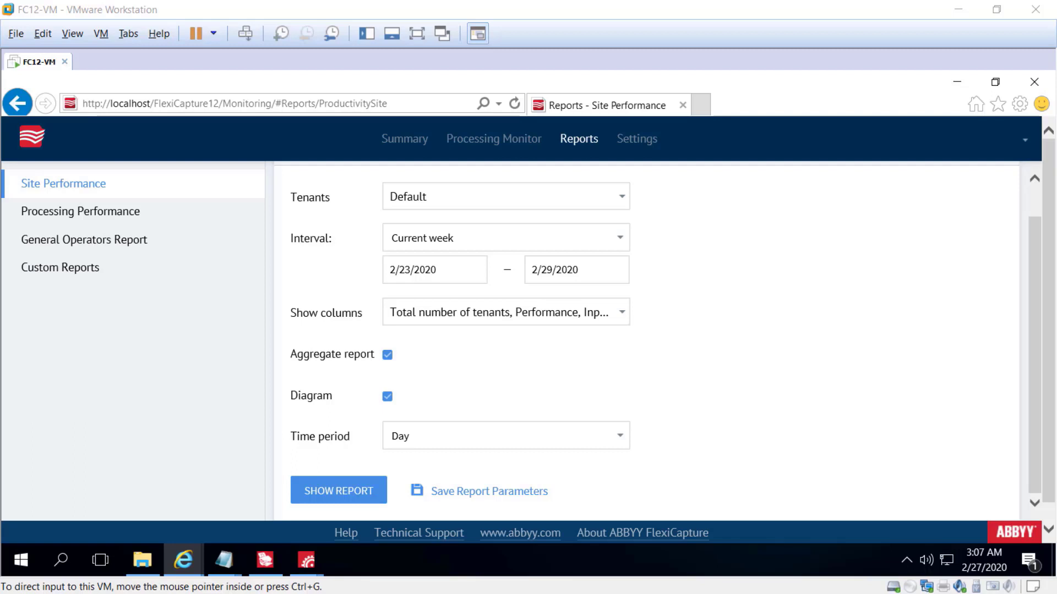
{"action": "left_click", "coordinate": [60, 274]}
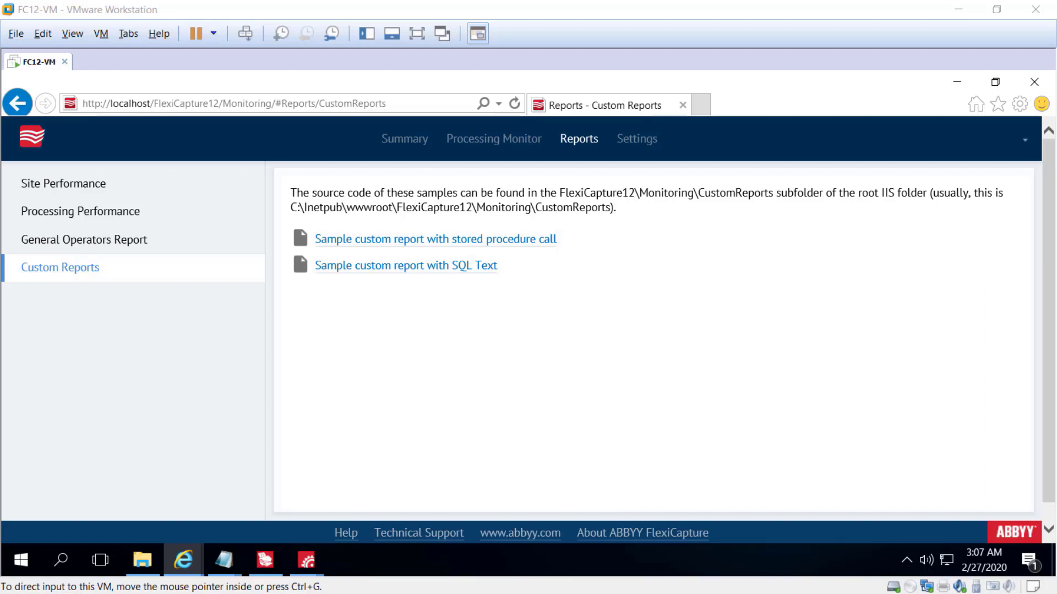
- Open the General Operators Report settings from the Reports sidebar
{"action": "left_click", "coordinate": [117, 239]}
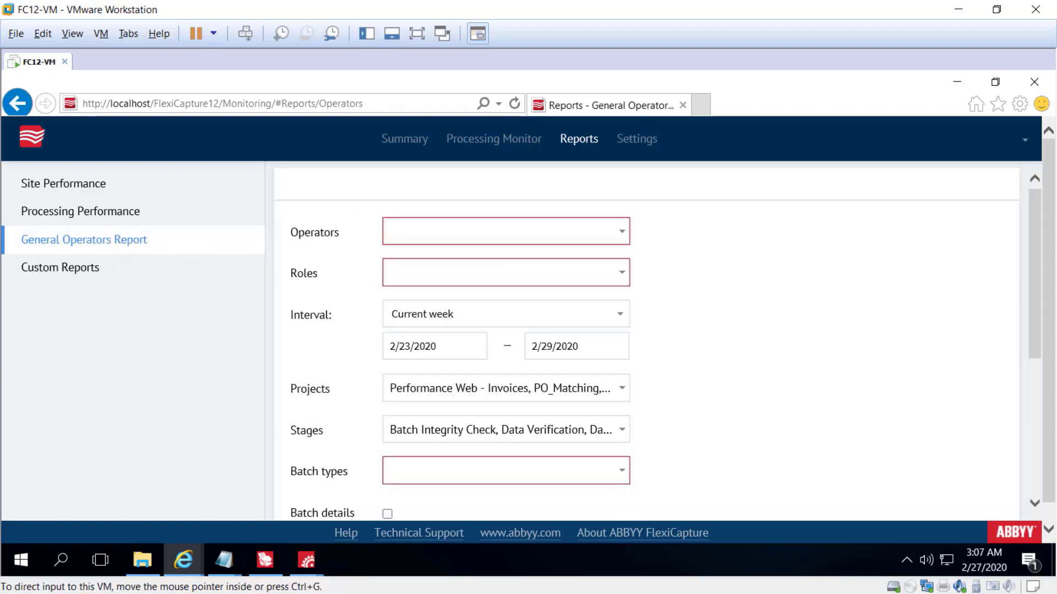